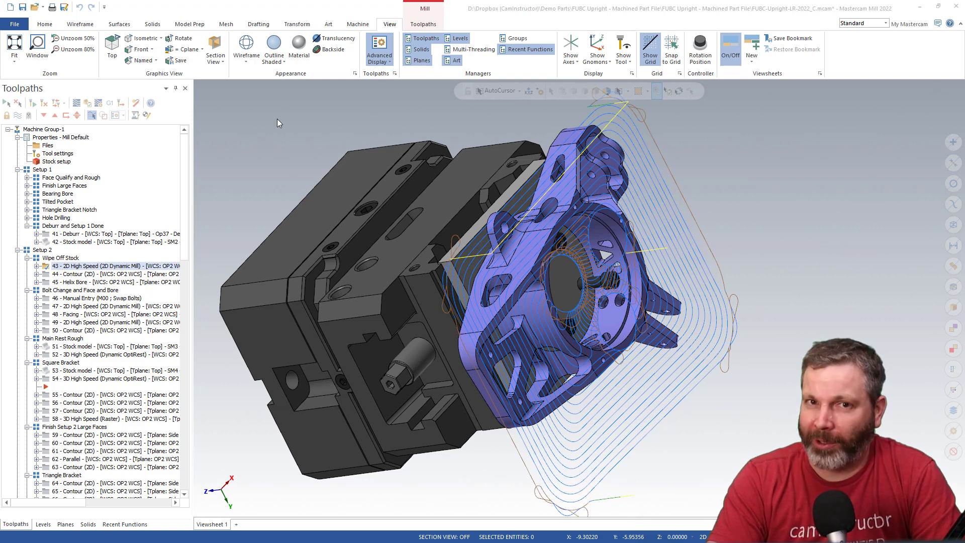
Step: Switch to Firefox showing elgato.com's Stream Deck product page over the Mastercam part
{"action": "key", "text": "alt+Tab"}
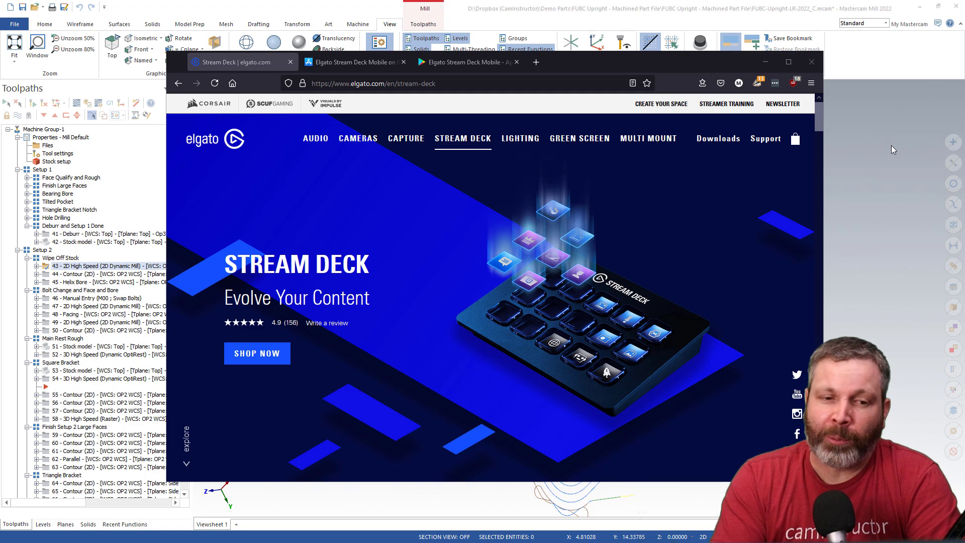
Step: Check the Stream Deck shop, then view the Stream Deck Mobile App Store and Google Play listings
{"action": "left_click", "coordinate": [257, 353]}
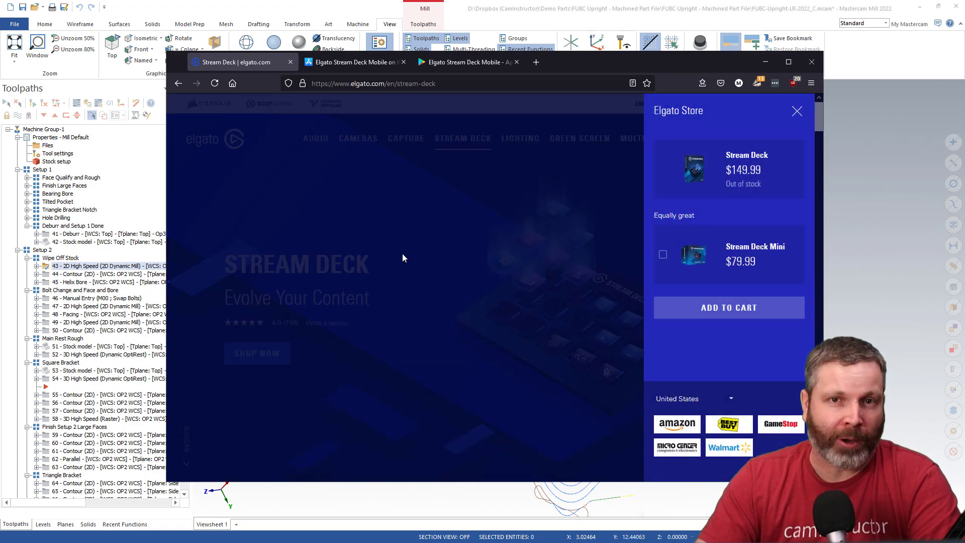
{"action": "left_click", "coordinate": [797, 111]}
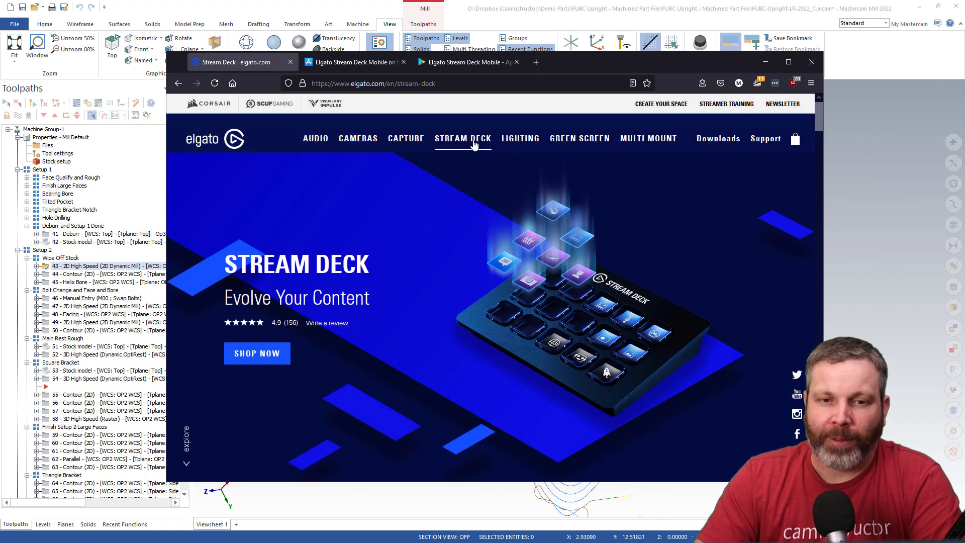
{"action": "mouse_move", "coordinate": [463, 140]}
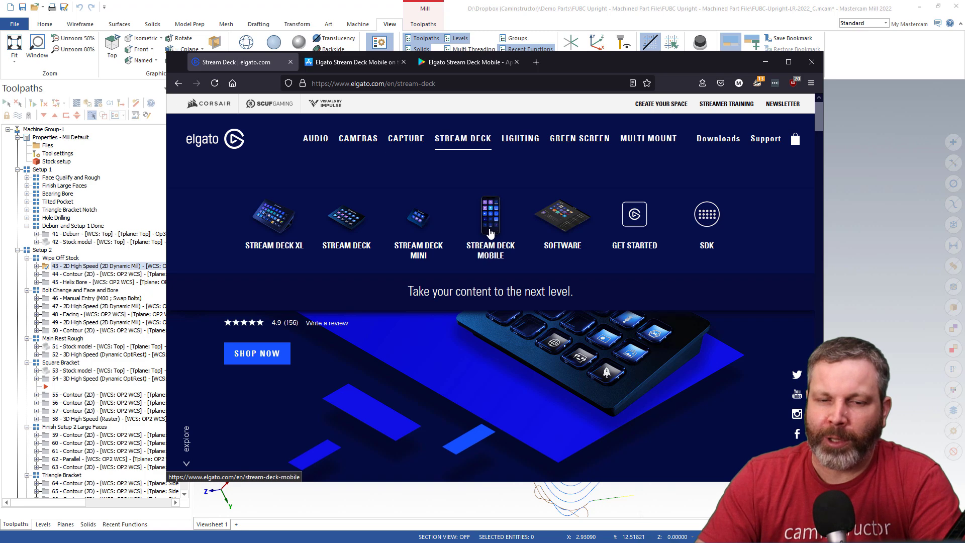
{"action": "left_click", "coordinate": [353, 63]}
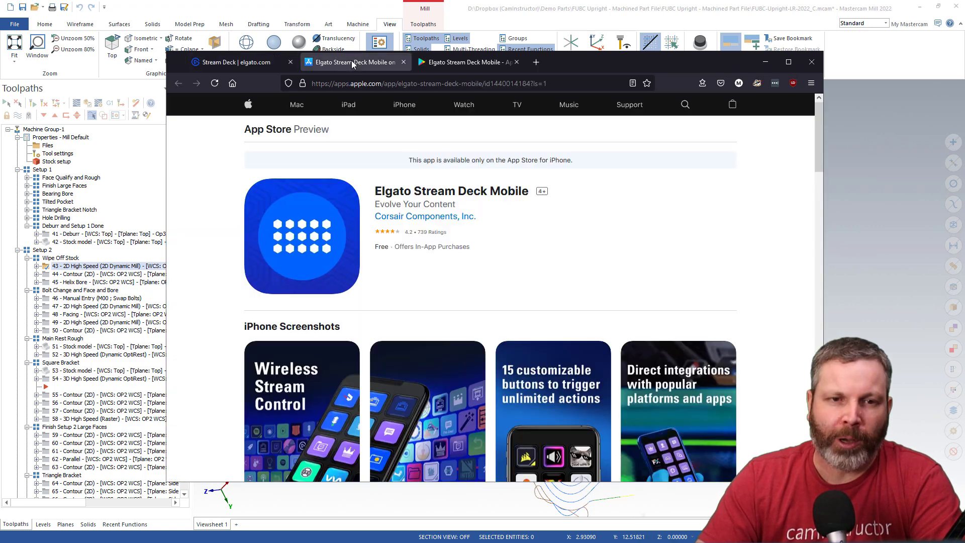
{"action": "left_click", "coordinate": [460, 63]}
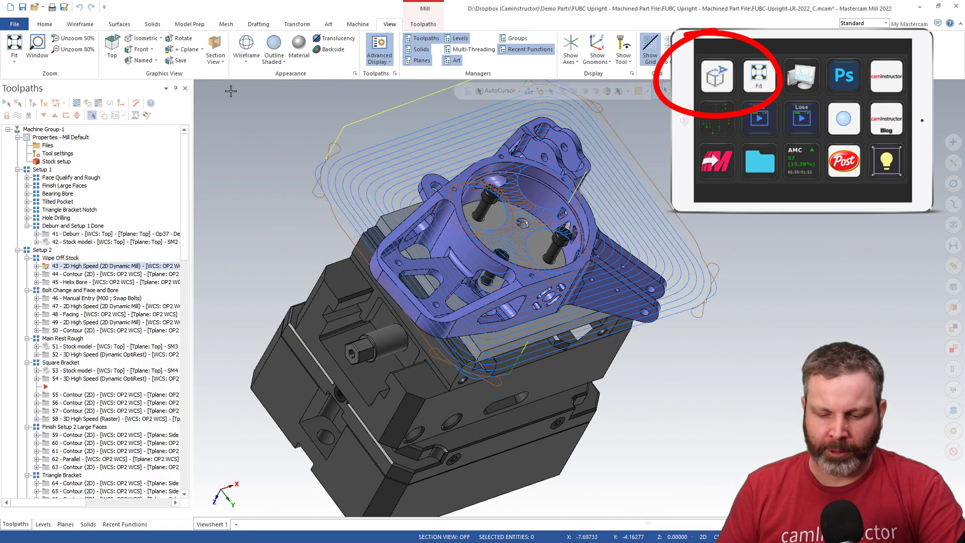
Step: Reorient the part and vise to an isometric view using the Alt+7 hotkey
{"action": "key", "text": "alt+7"}
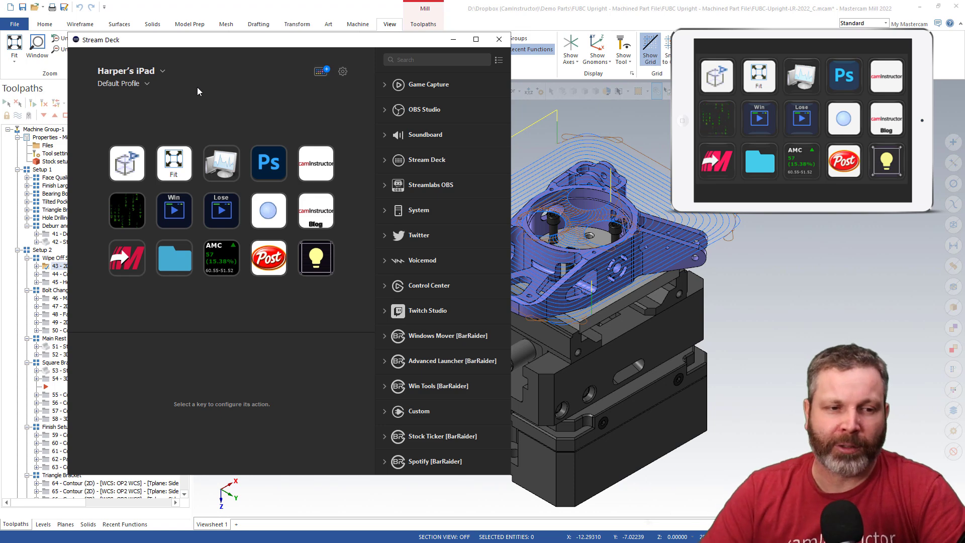
Step: Open the matrix key's 14-action Multi Action list, then return to the key grid
{"action": "left_click", "coordinate": [127, 215]}
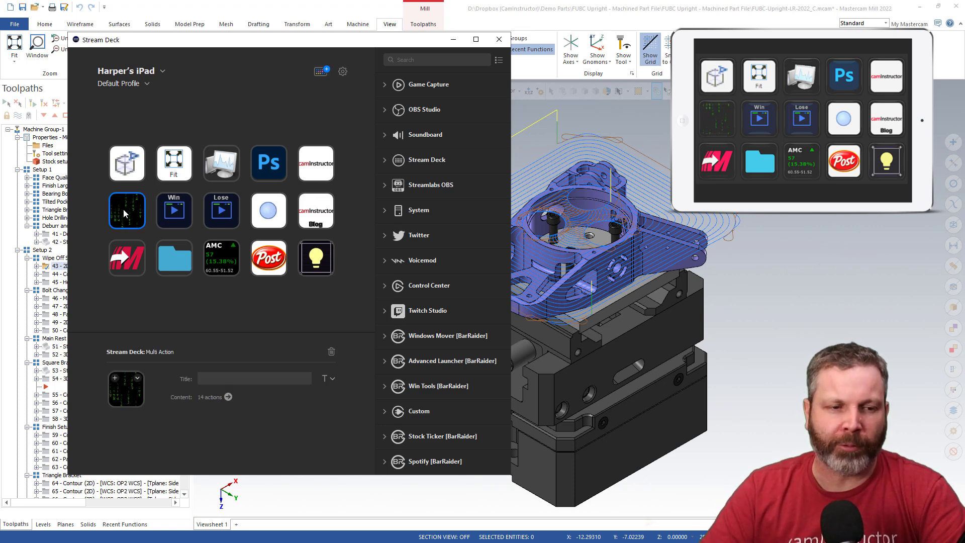
{"action": "double_click", "coordinate": [127, 211]}
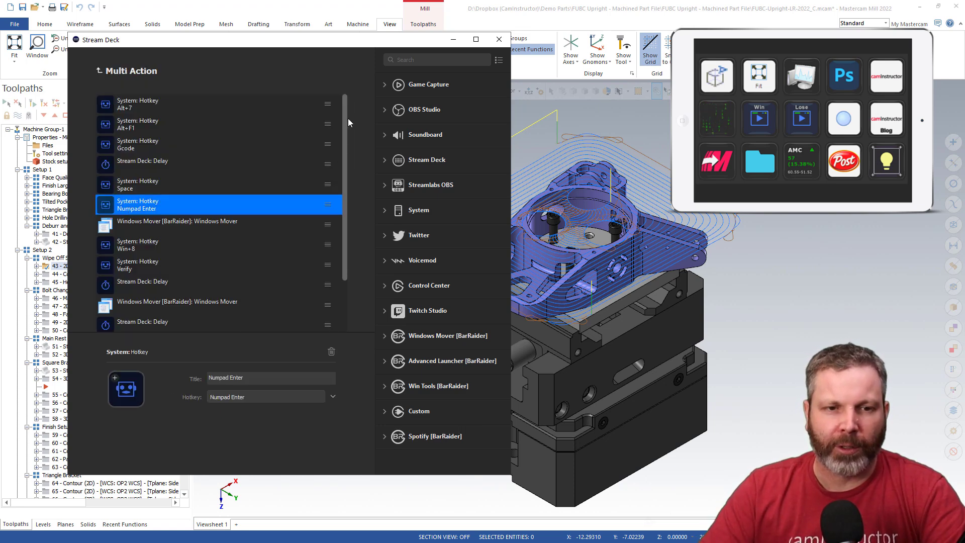
{"action": "left_click_drag", "start_coordinate": [348, 119], "coordinate": [197, 104]}
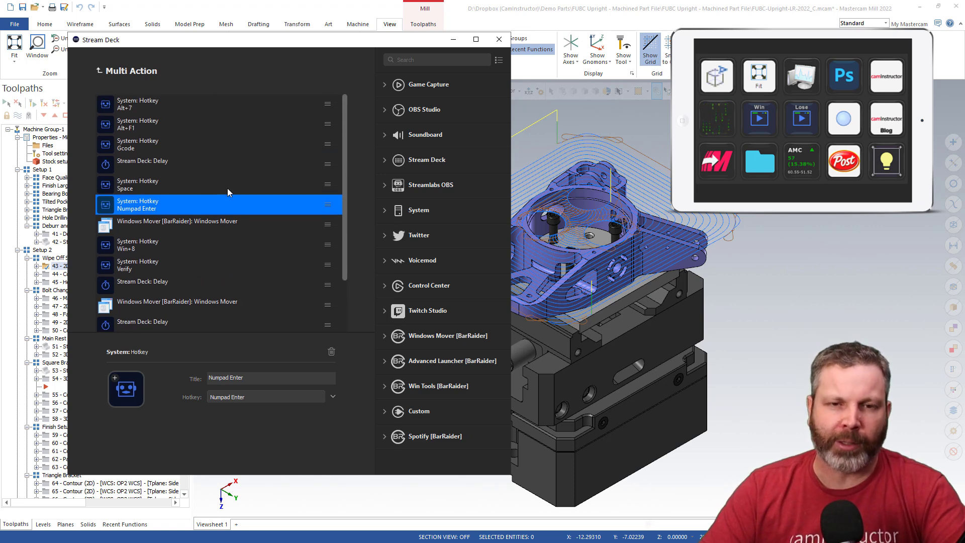
{"action": "left_click", "coordinate": [122, 75]}
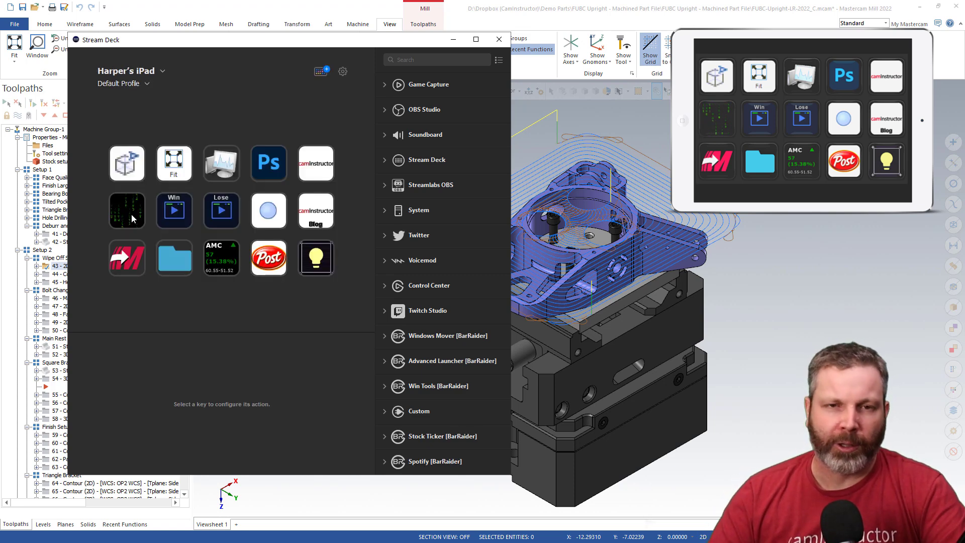
Step: Move the Stream Deck window aside and review the matrix key's Multi Action steps again
{"action": "left_click_drag", "start_coordinate": [267, 43], "coordinate": [318, 73]}
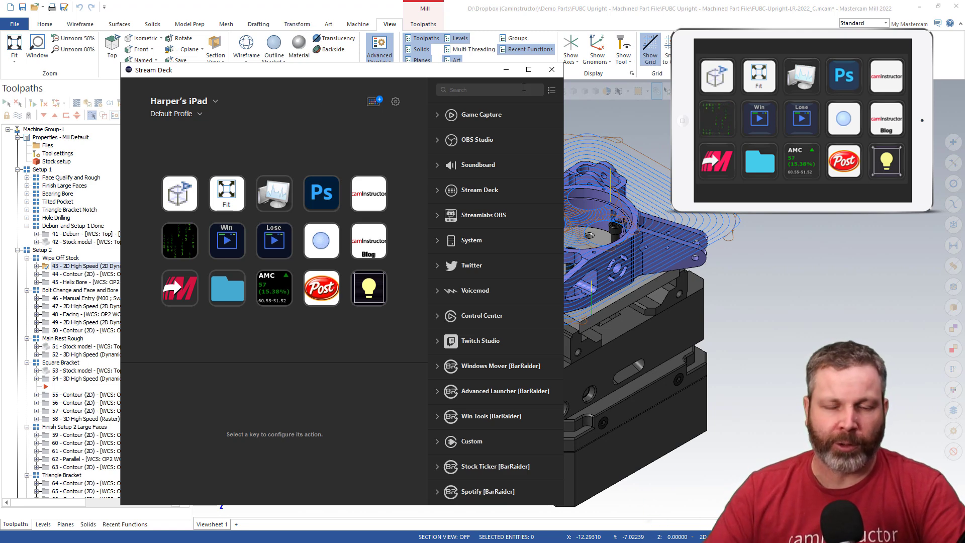
{"action": "left_click", "coordinate": [176, 237]}
{"action": "double_click", "coordinate": [176, 236]}
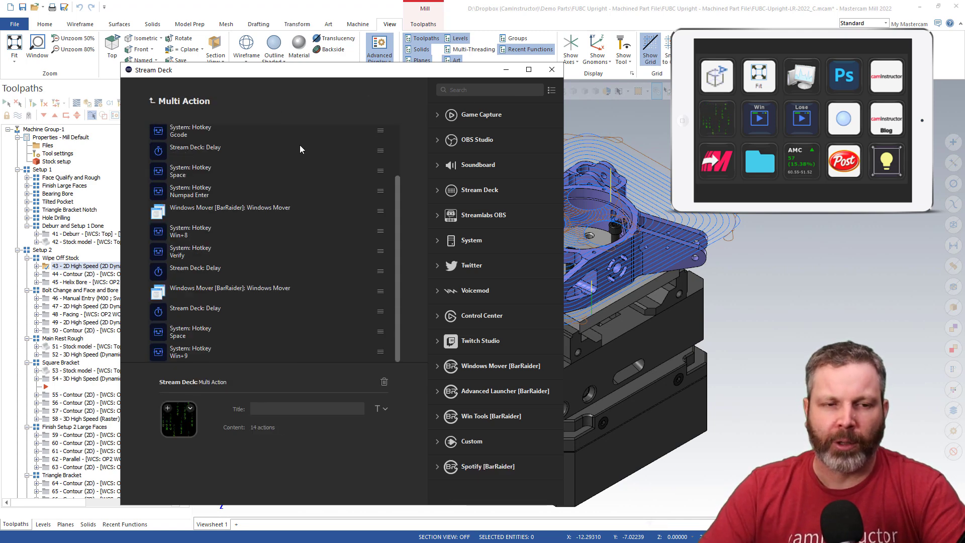
{"action": "left_click", "coordinate": [160, 102]}
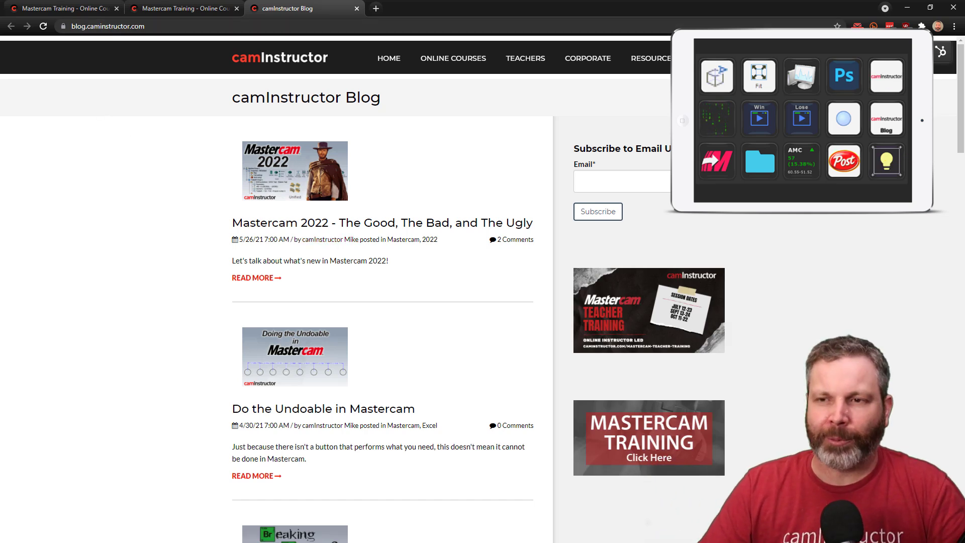
Step: Close the Chrome window showing the camInstructor Blog
{"action": "left_click", "coordinate": [954, 8]}
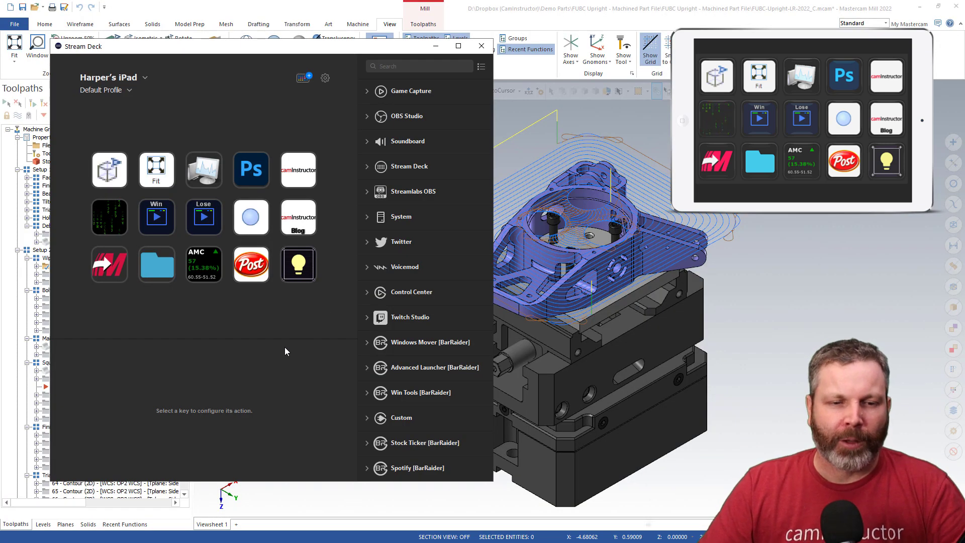
Step: Inspect the blue-circle key's Hotkey Switch settings, then move the Stream Deck window off screen
{"action": "left_click_drag", "start_coordinate": [317, 47], "coordinate": [589, 55]}
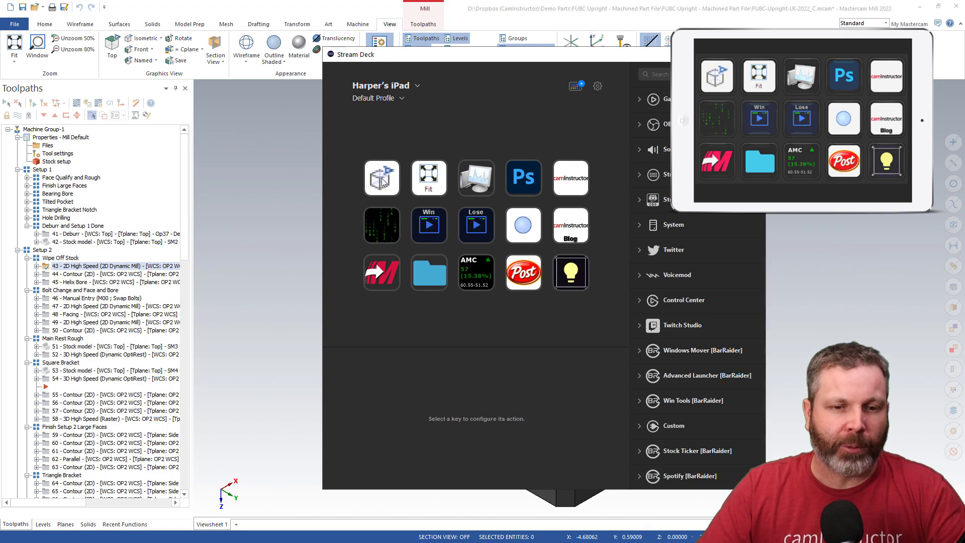
{"action": "left_click", "coordinate": [523, 225]}
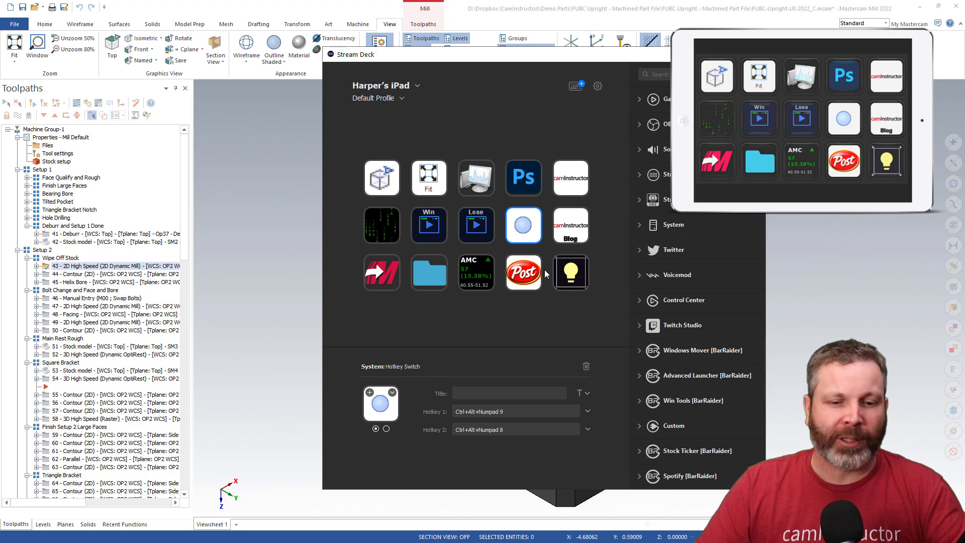
{"action": "left_click_drag", "start_coordinate": [594, 58], "coordinate": [0, 59]}
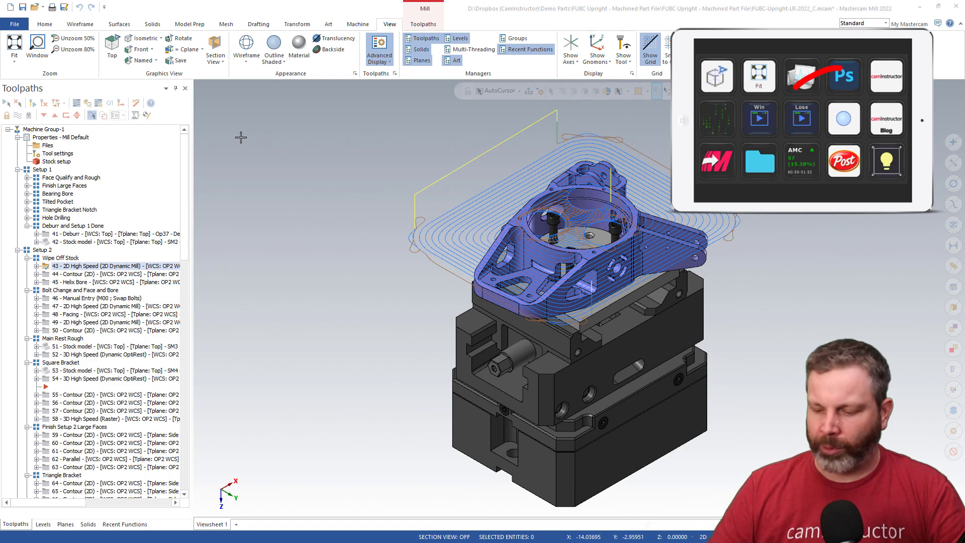
Step: Toggle the model between wireframe and shaded display with Alt+S, then bring back Stream Deck
{"action": "key", "text": "alt+s"}
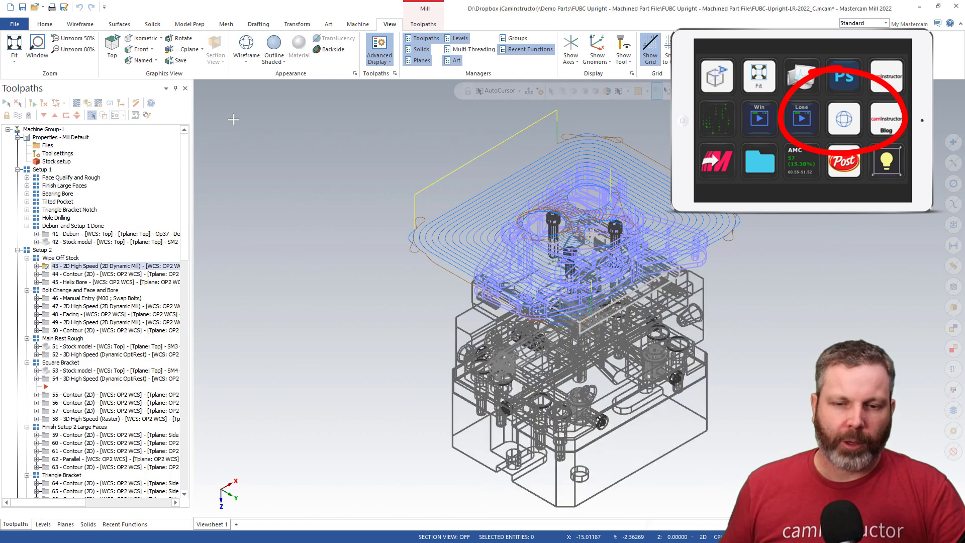
{"action": "key", "text": "alt+s"}
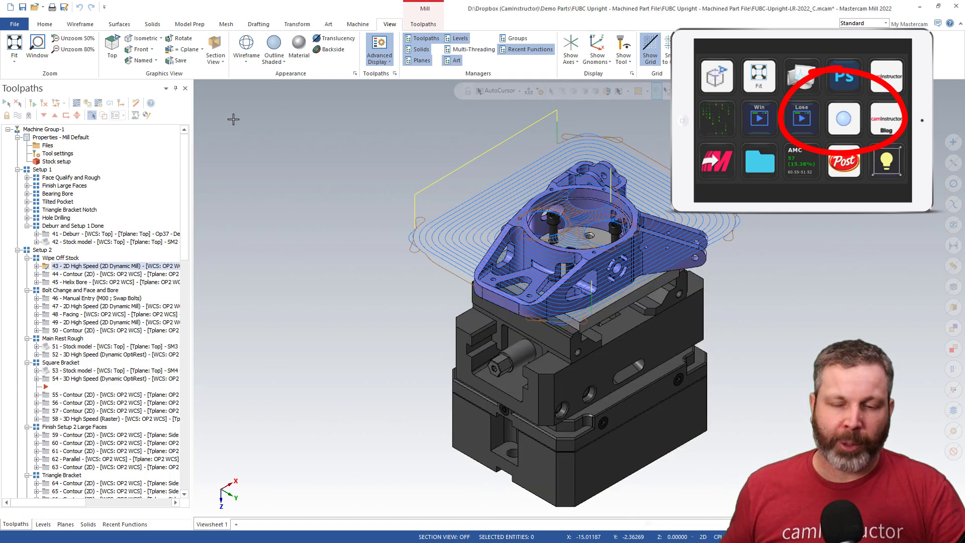
{"action": "key", "text": "alt+s"}
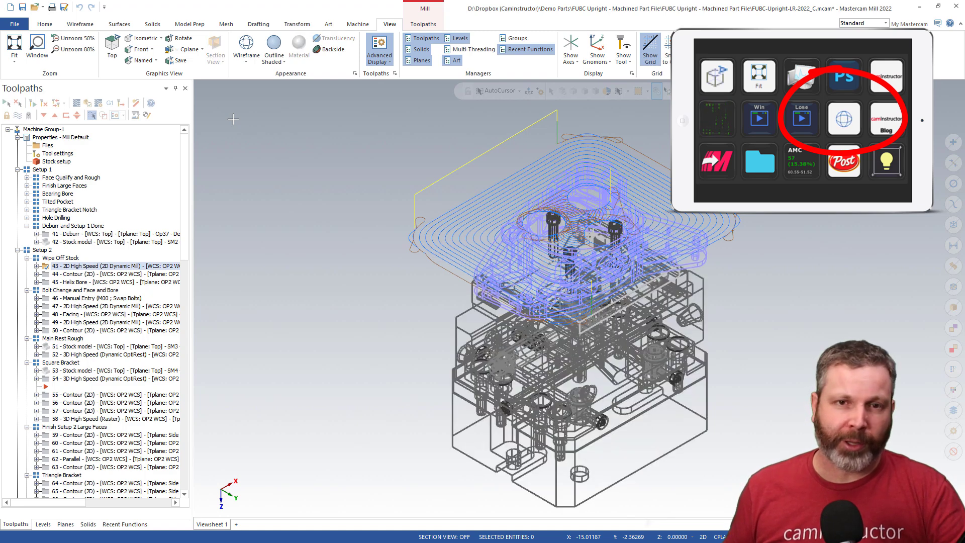
{"action": "key", "text": "alt+s"}
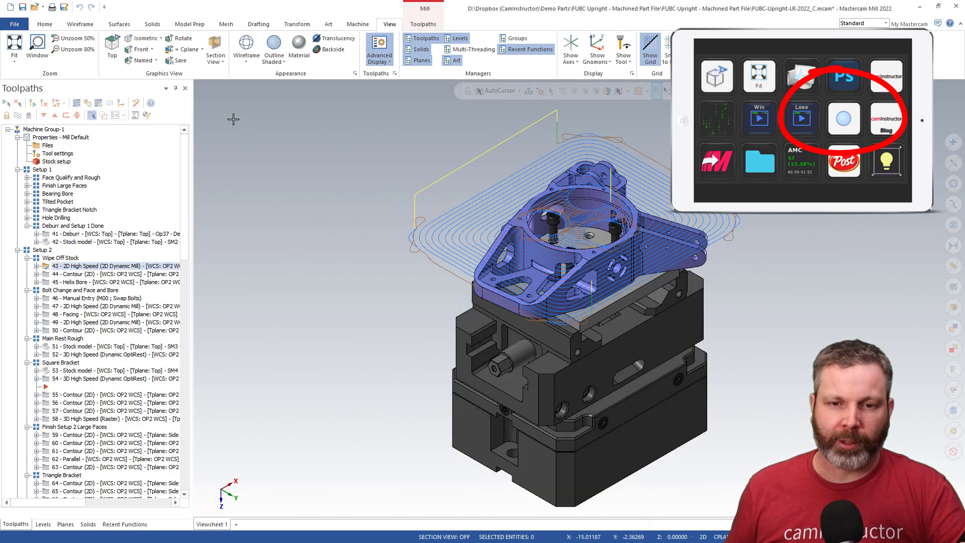
{"action": "key", "text": "alt+s"}
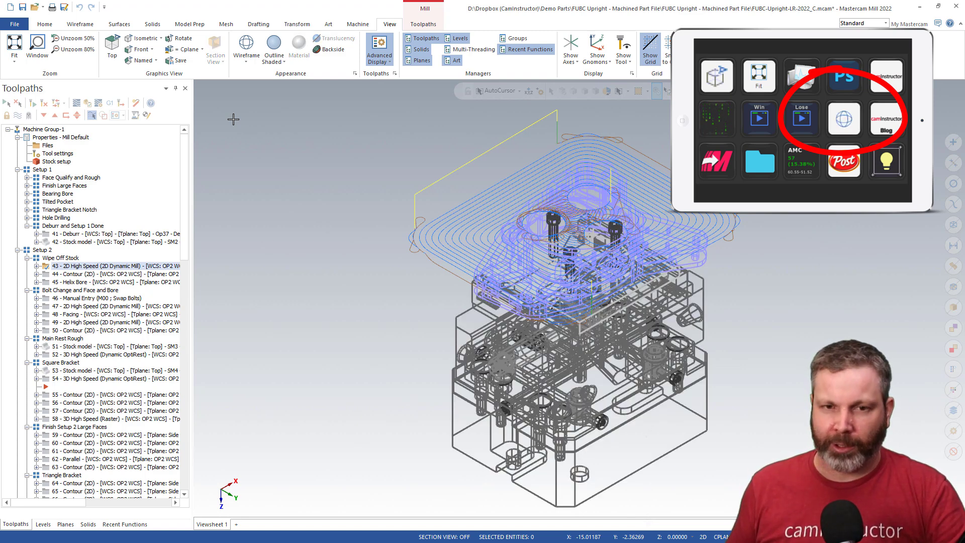
{"action": "key", "text": "alt+s"}
{"action": "key", "text": "alt+s"}
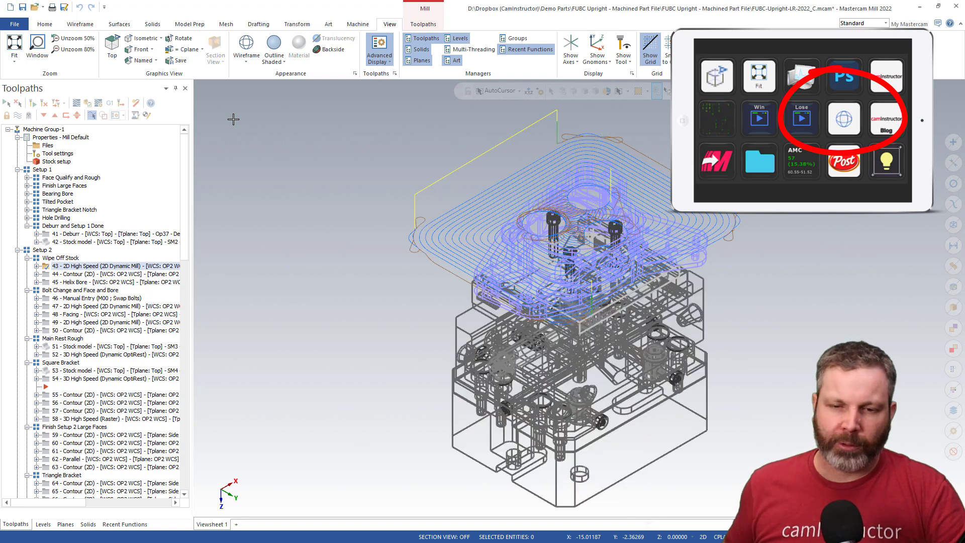
{"action": "key", "text": "alt+s"}
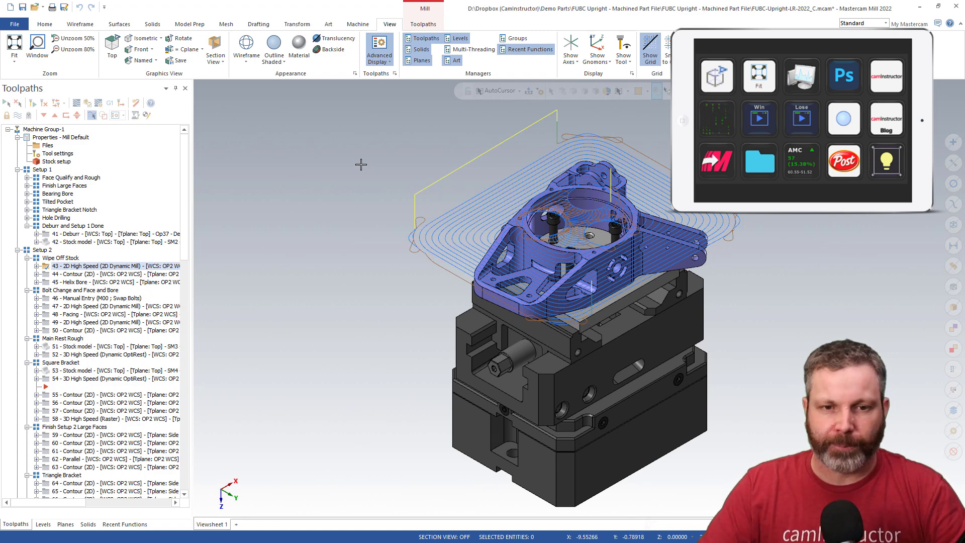
{"action": "key", "text": "alt+Tab"}
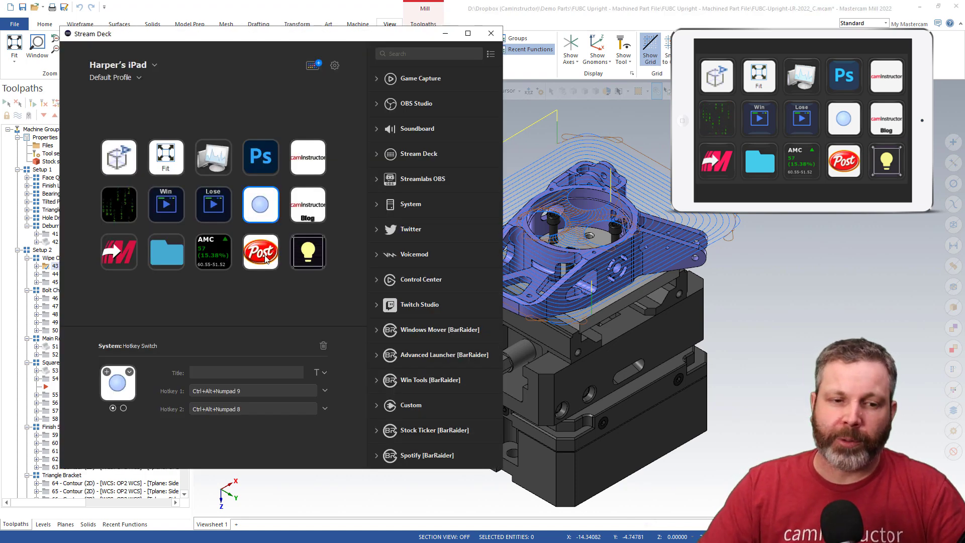
{"action": "key", "text": "alt+Tab"}
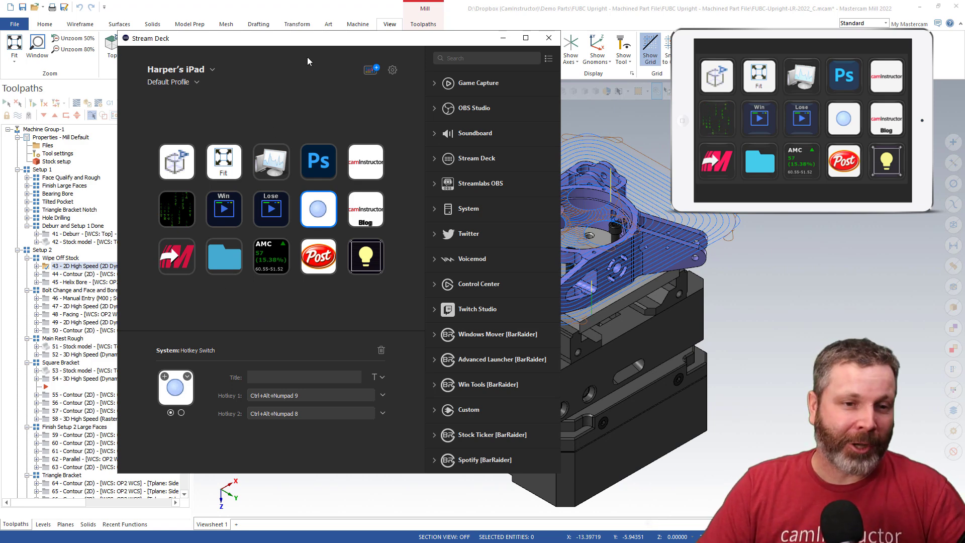
{"action": "left_click_drag", "start_coordinate": [309, 44], "coordinate": [290, 37]}
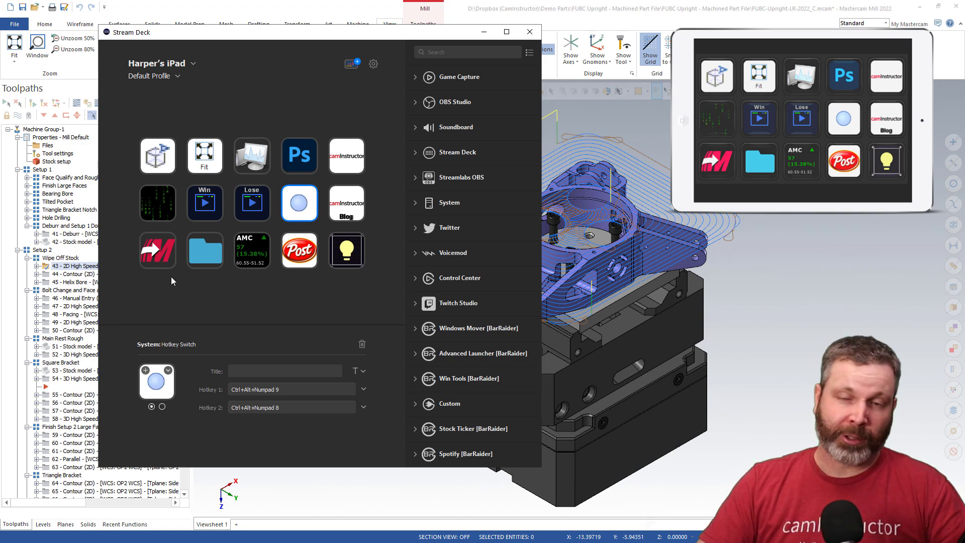
Step: Open the Mastercam folder key's subfolder and move the configuration window off screen
{"action": "double_click", "coordinate": [161, 248]}
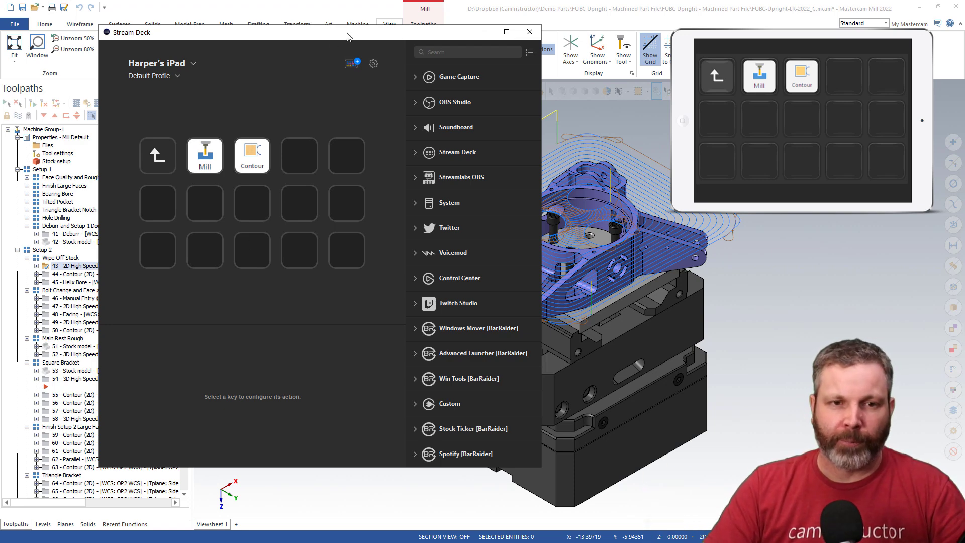
{"action": "left_click_drag", "start_coordinate": [347, 35], "coordinate": [398, 34]}
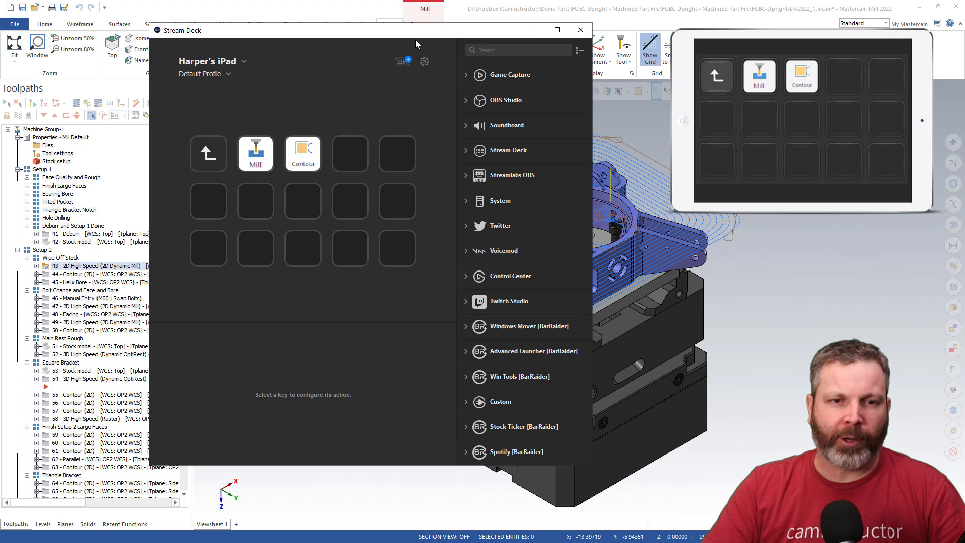
{"action": "left_click_drag", "start_coordinate": [337, 32], "coordinate": [0, 76]}
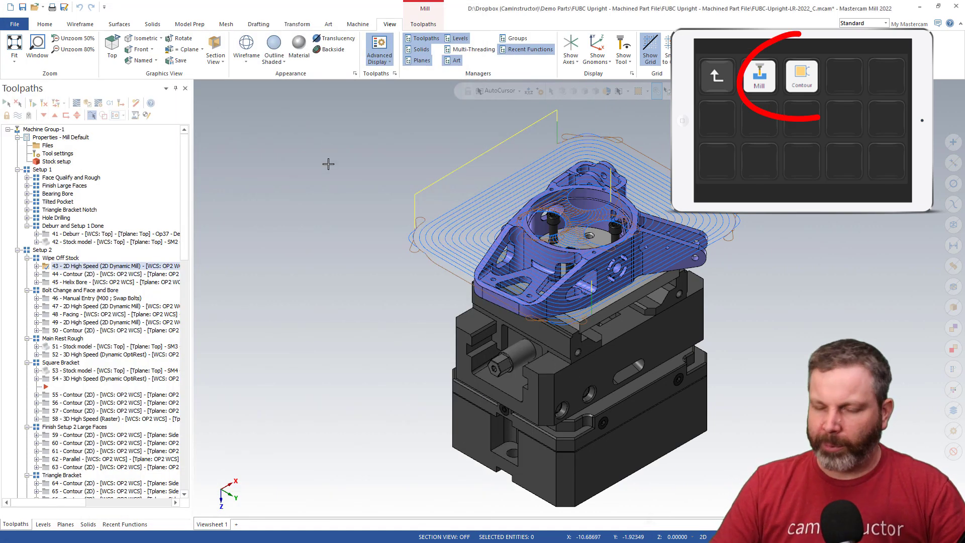
Step: Start a Contour toolpath with Ctrl+Shift+C, cancel chaining, and discard the operation
{"action": "key", "text": "ctrl+shift+c"}
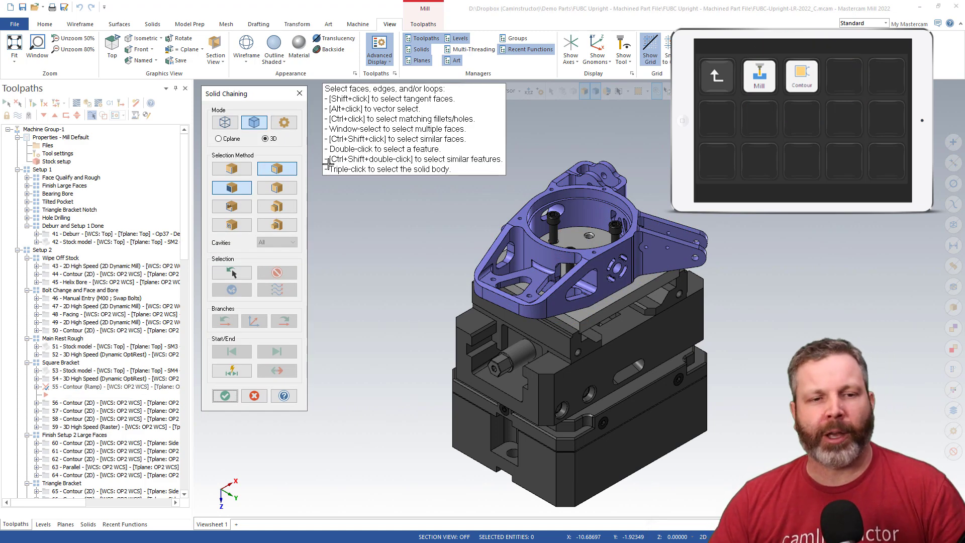
{"action": "left_click", "coordinate": [299, 93]}
{"action": "left_click", "coordinate": [555, 299]}
{"action": "left_click", "coordinate": [247, 170]}
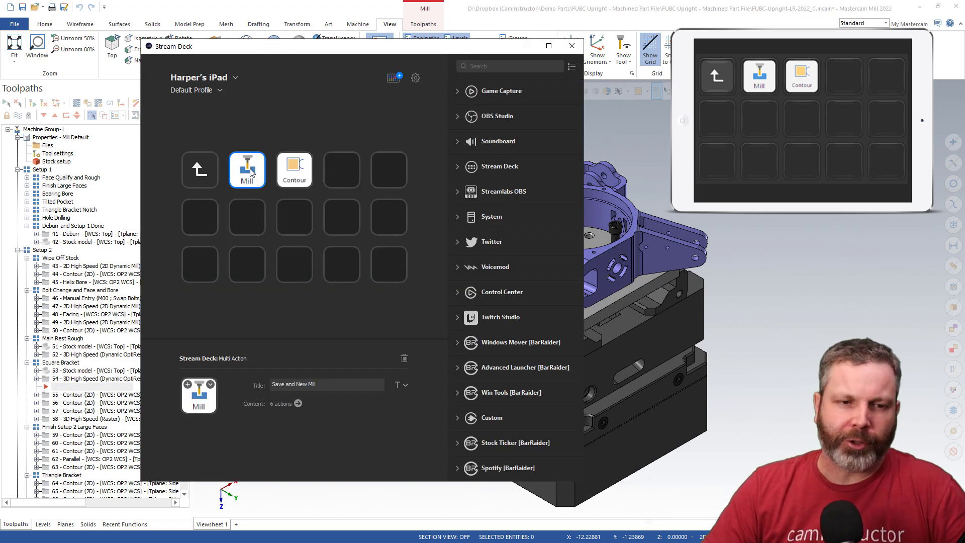
Step: Show the Mill key's chained actions, then save the part and start a new empty file
{"action": "double_click", "coordinate": [252, 172]}
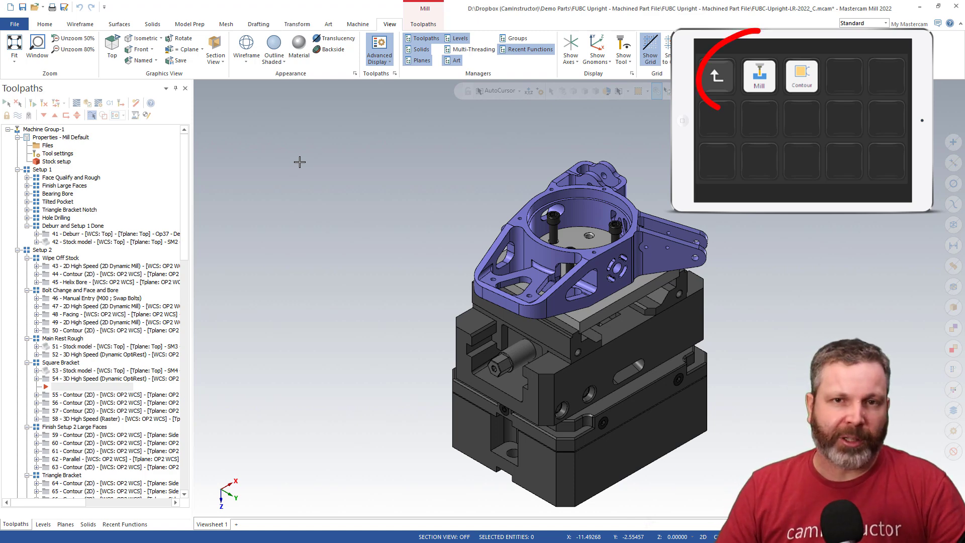
{"action": "key", "text": "ctrl+s"}
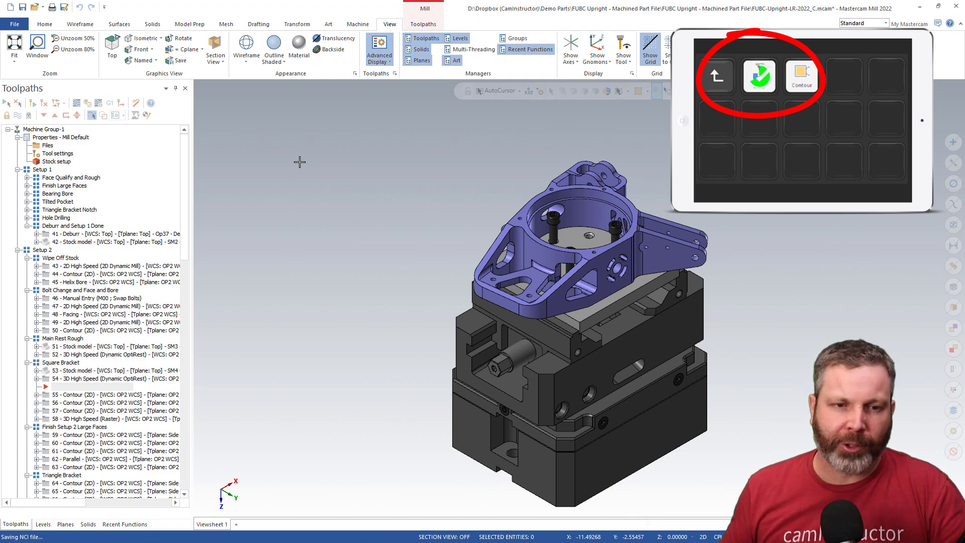
{"action": "key", "text": "ctrl+n"}
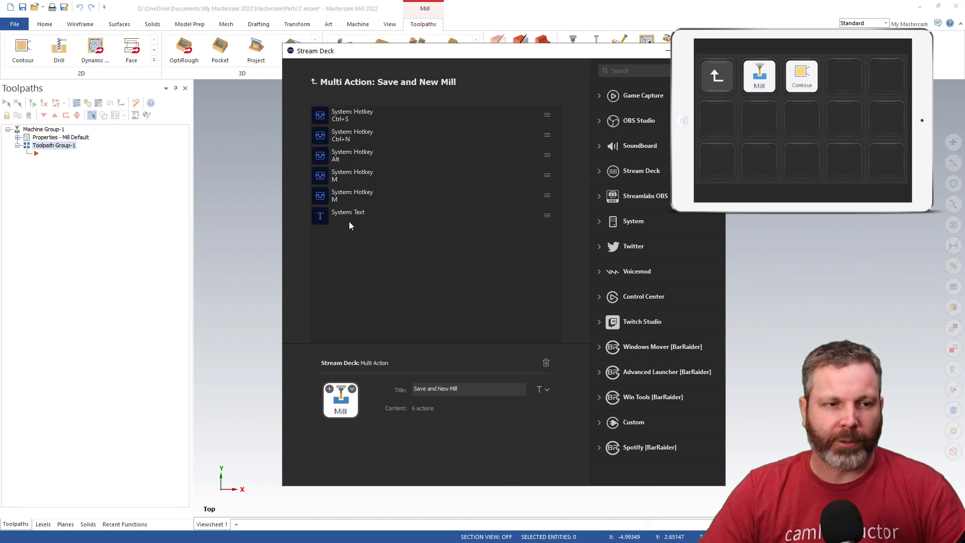
Step: Leave the action list and go back up to the top-level Default Profile keys
{"action": "left_click", "coordinate": [315, 81]}
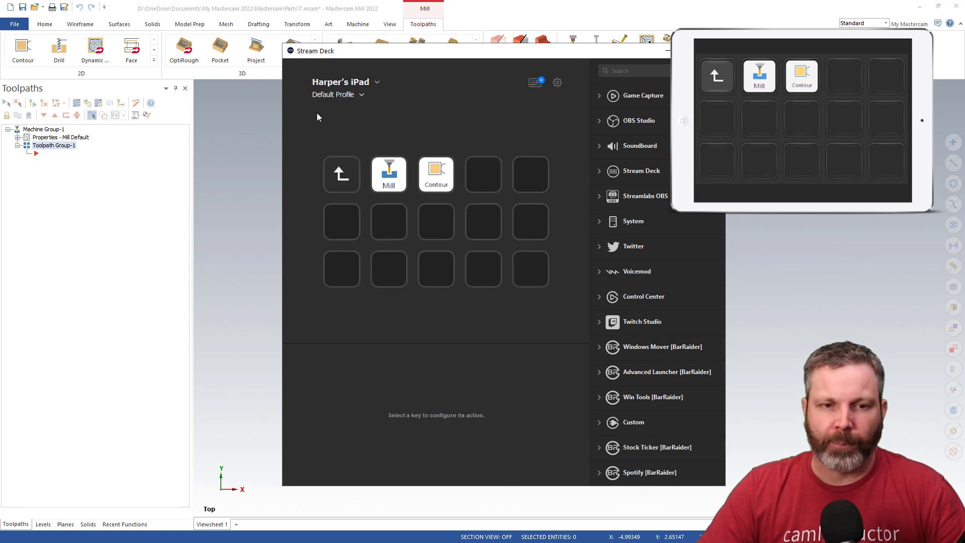
{"action": "left_click", "coordinate": [342, 174]}
{"action": "double_click", "coordinate": [342, 174]}
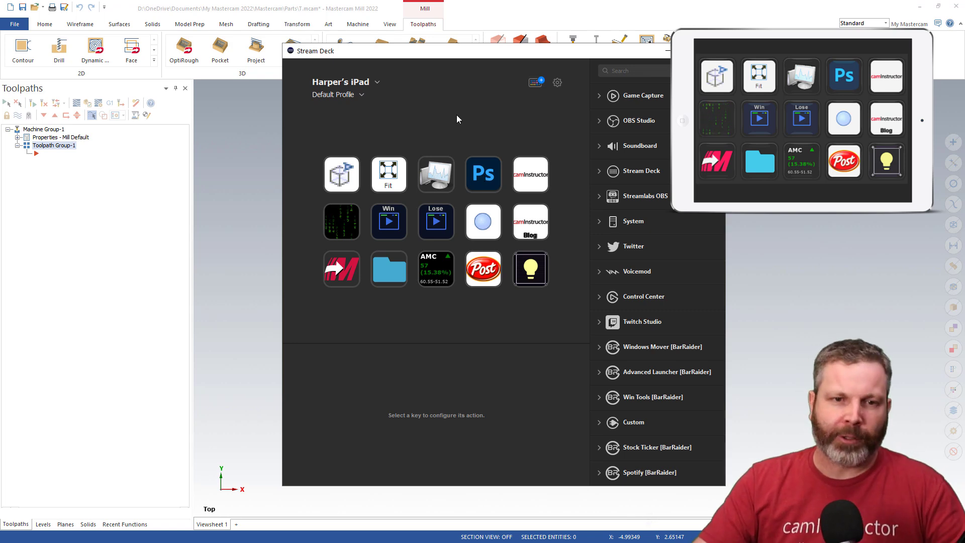
Step: Move the configuration window left, then open Task Manager and close it
{"action": "mouse_move", "coordinate": [462, 56]}
{"action": "left_mouse_down"}
{"action": "mouse_move", "coordinate": [213, 50]}
{"action": "mouse_move", "coordinate": [228, 62]}
{"action": "left_mouse_up"}
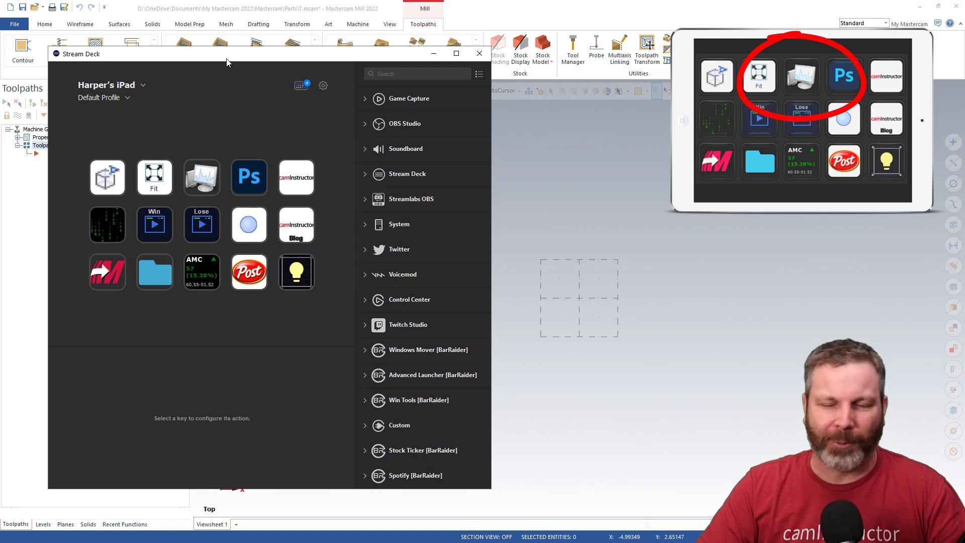
{"action": "key", "text": "ctrl+shift+Escape"}
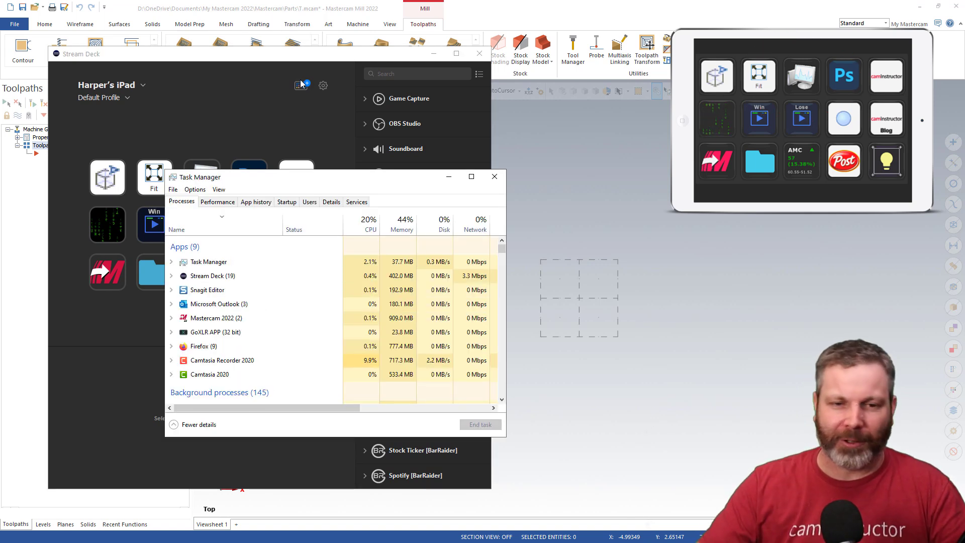
{"action": "left_click", "coordinate": [495, 177]}
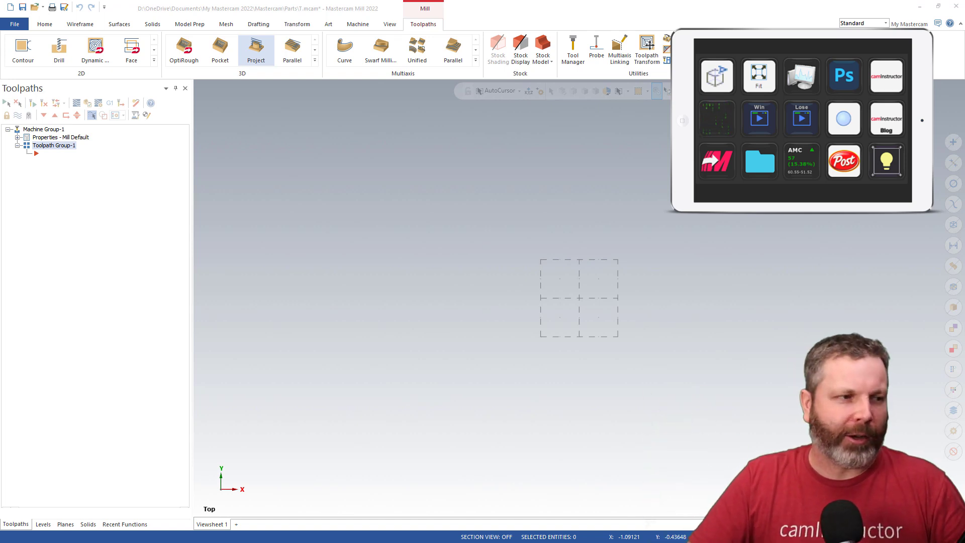
{"action": "left_click_drag", "start_coordinate": [0, 71], "coordinate": [485, 58]}
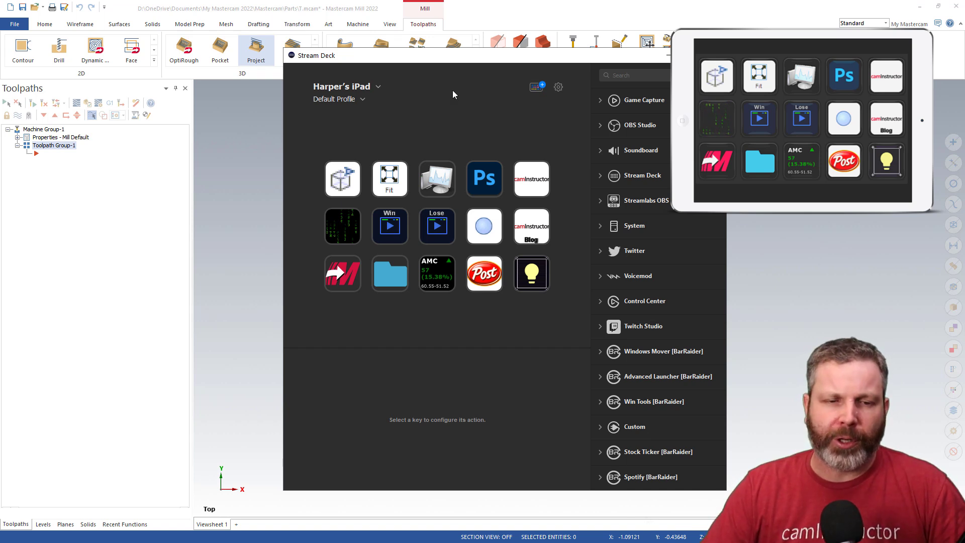
{"action": "left_click_drag", "start_coordinate": [509, 61], "coordinate": [474, 56]}
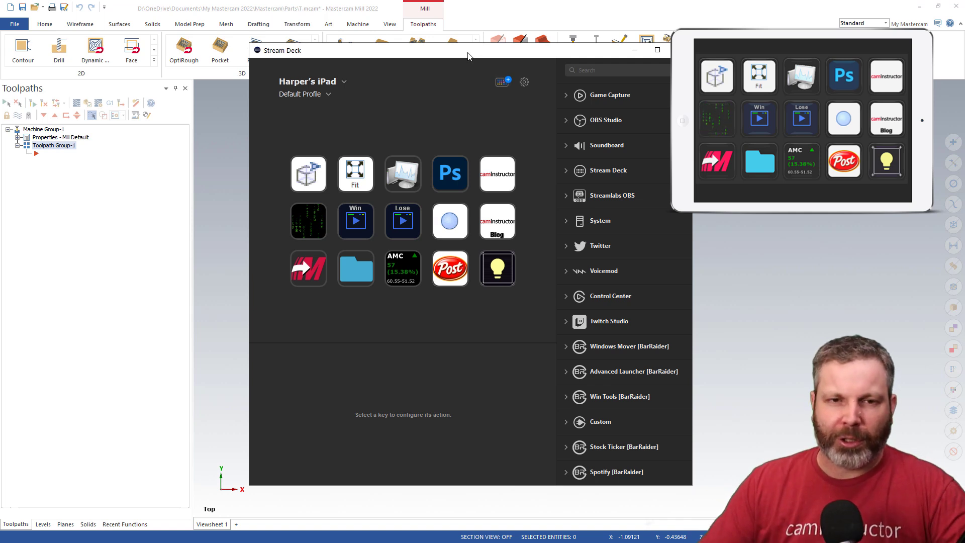
{"action": "left_click_drag", "start_coordinate": [479, 53], "coordinate": [342, 71]}
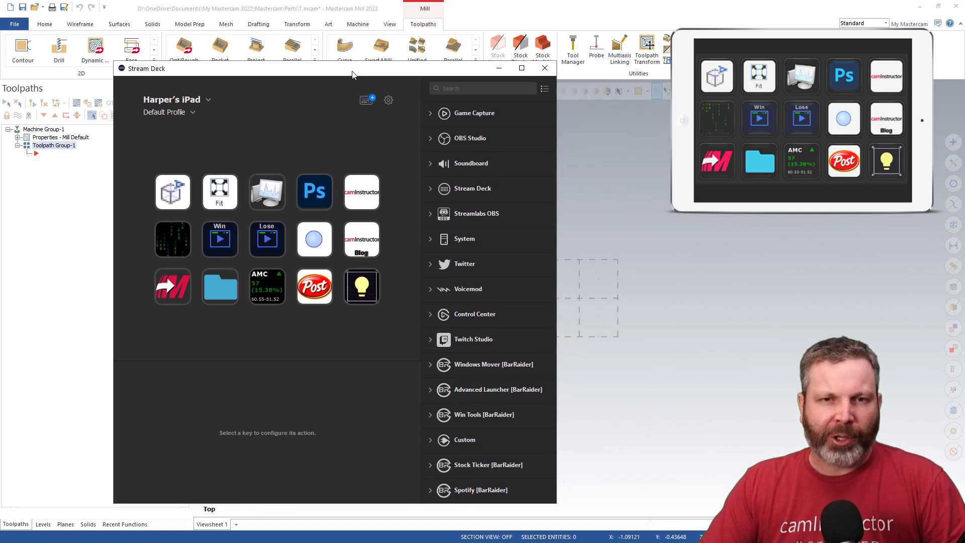
{"action": "key", "text": "alt+F4"}
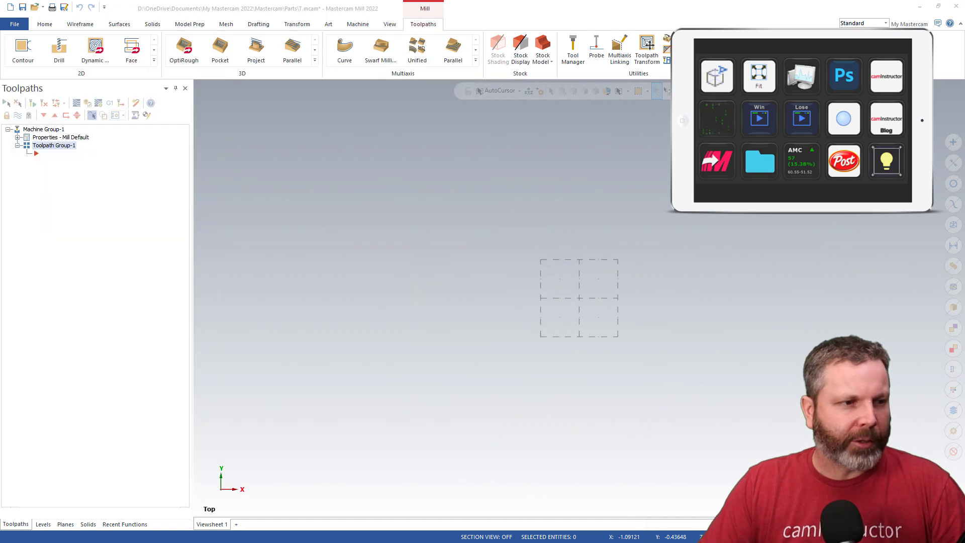